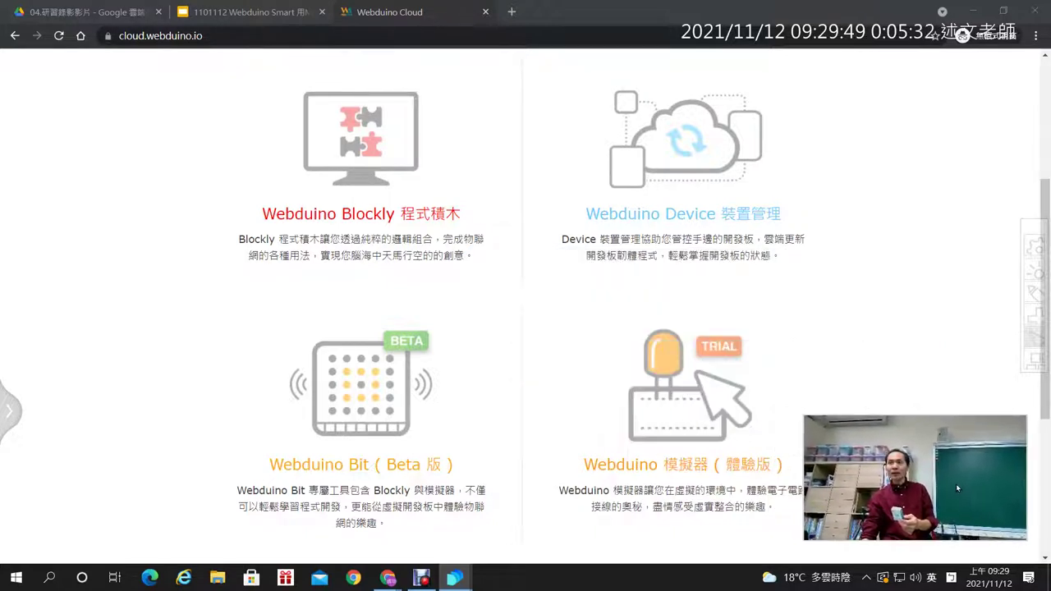
- Open the Webduino Device 裝置管理 dashboard and scroll through the 96 registered Smart boards
left_click(885, 352)
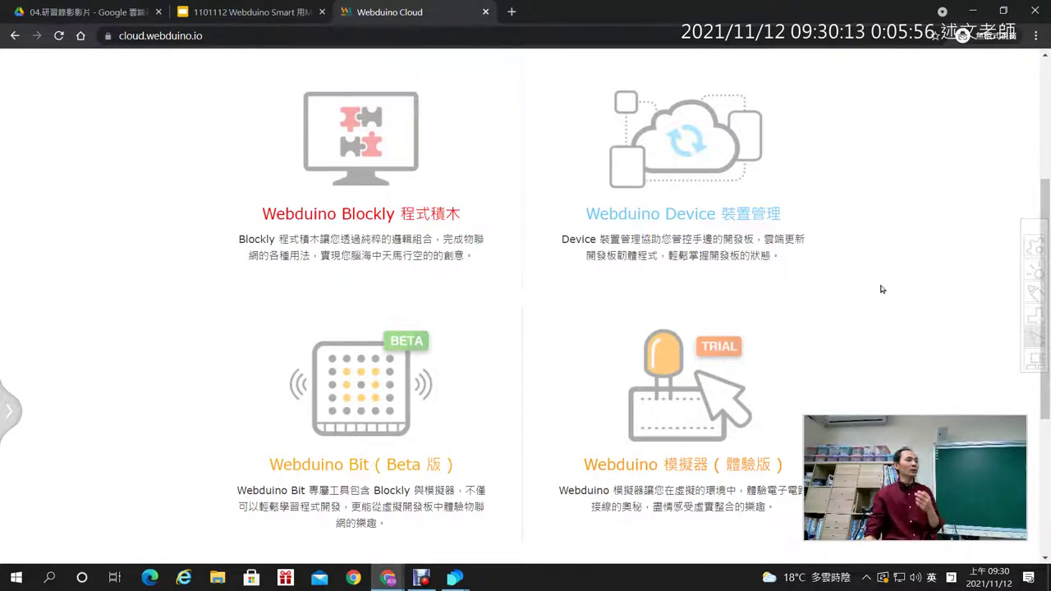
left_click(698, 152)
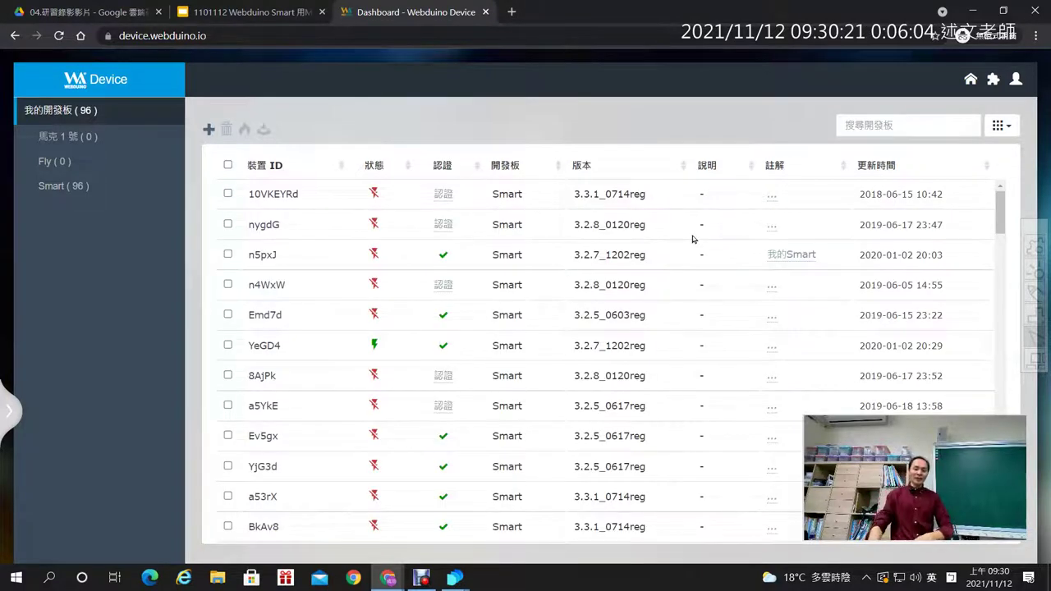
scroll(495, 322, "down", 1)
mouse_move(999, 215)
left_mouse_down()
mouse_move(982, 511)
mouse_move(983, 203)
left_mouse_up()
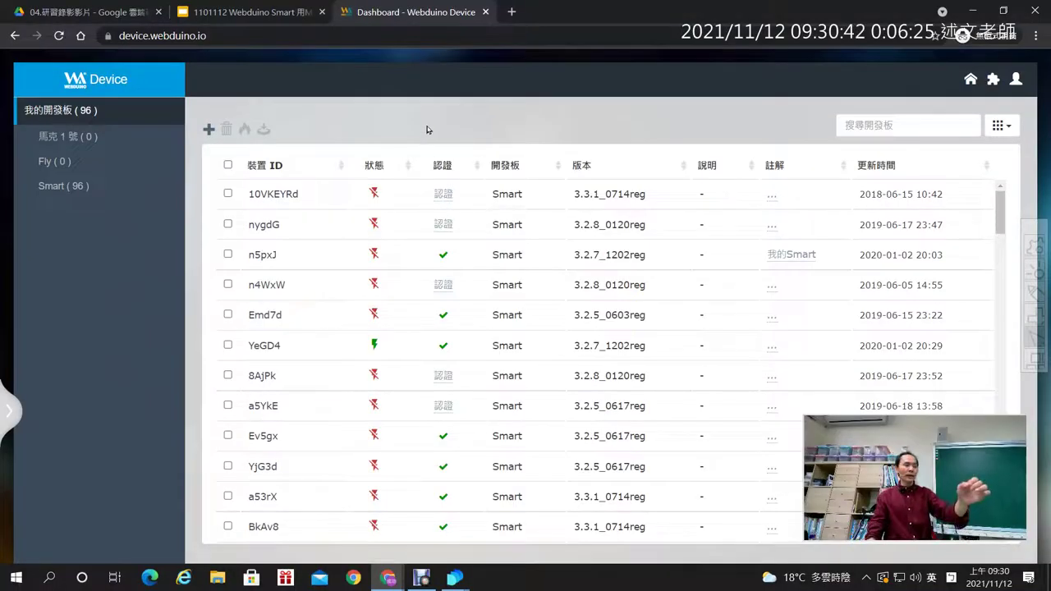
left_click(631, 29)
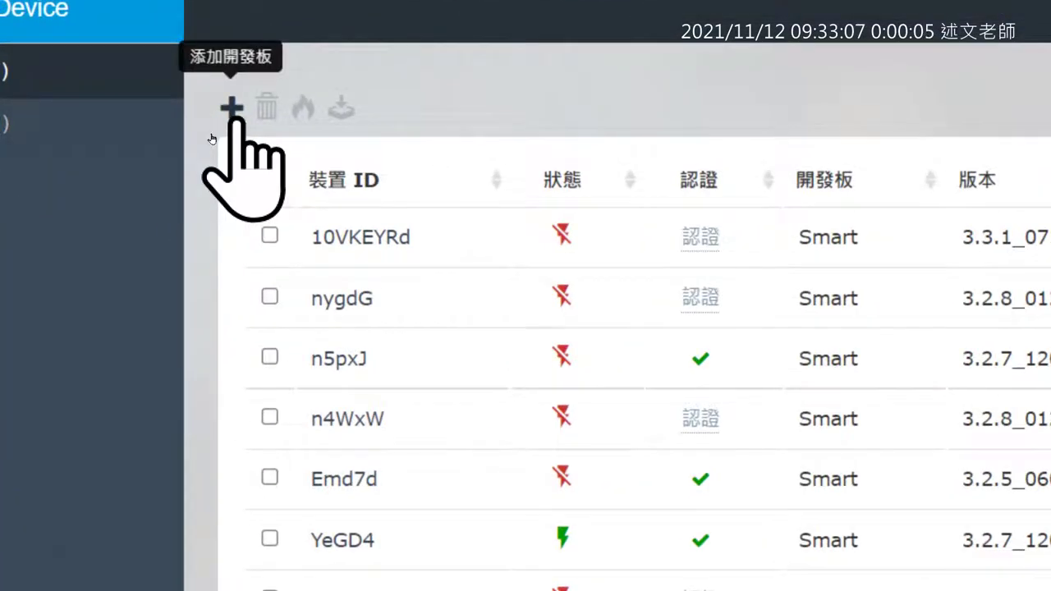
- Add a Smart-type board with device id 10y7LnNV through the add-board dialog and confirm it
left_click(233, 110)
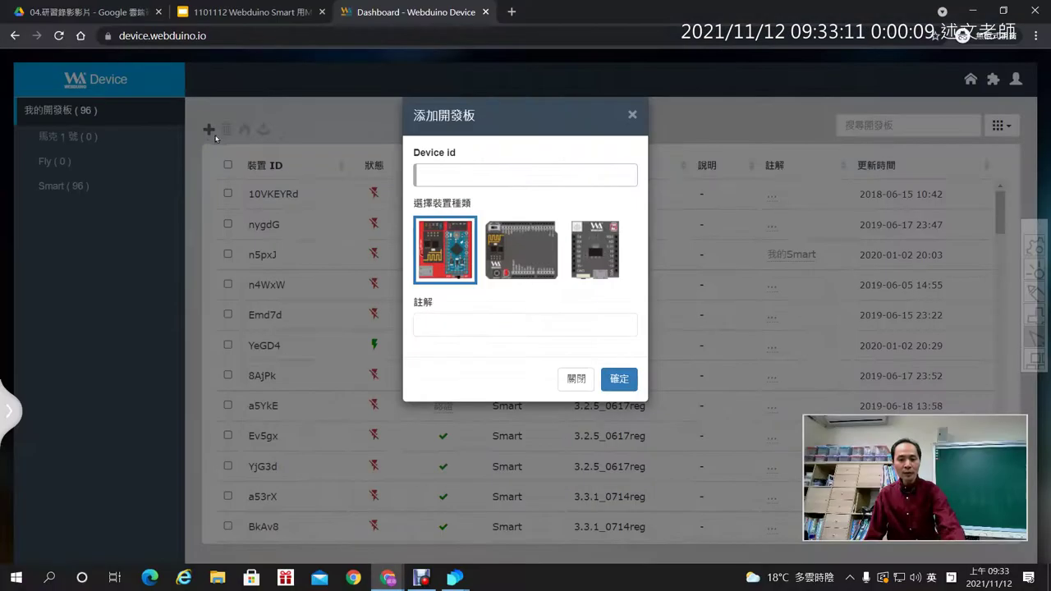
left_click(598, 259)
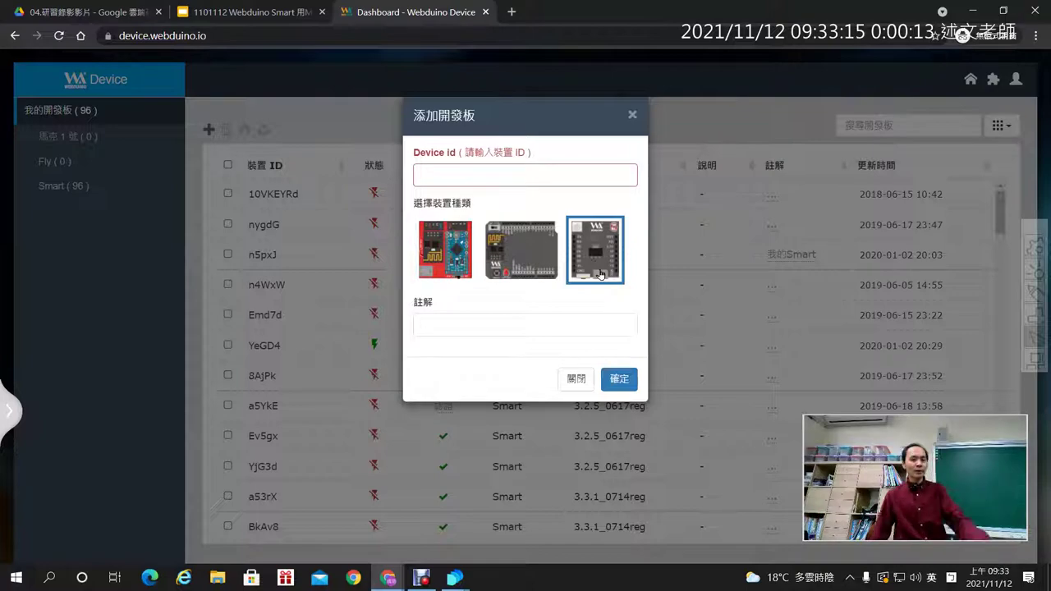
left_click(480, 177)
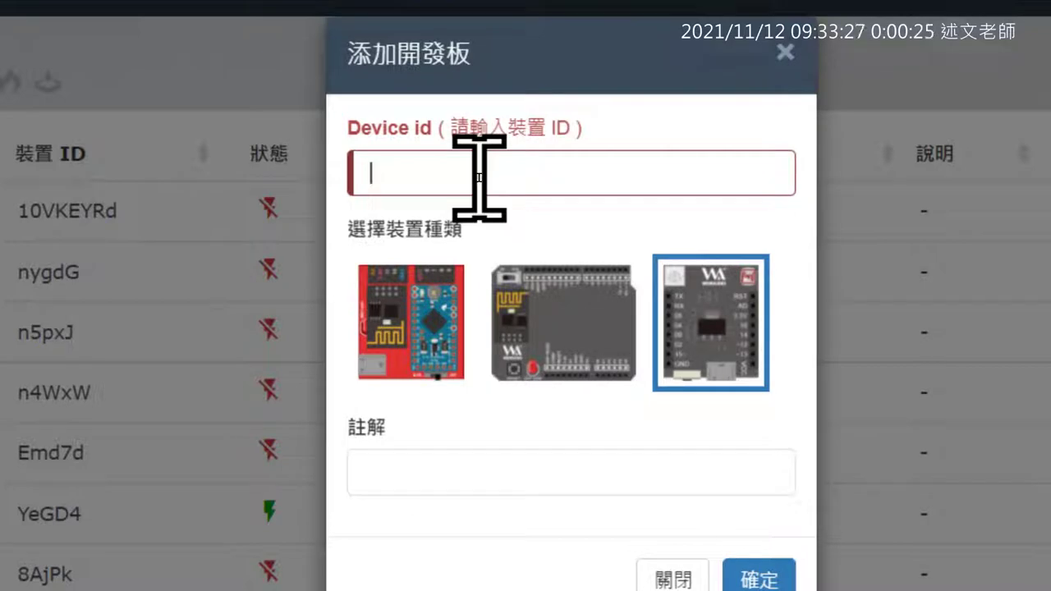
type("10y")
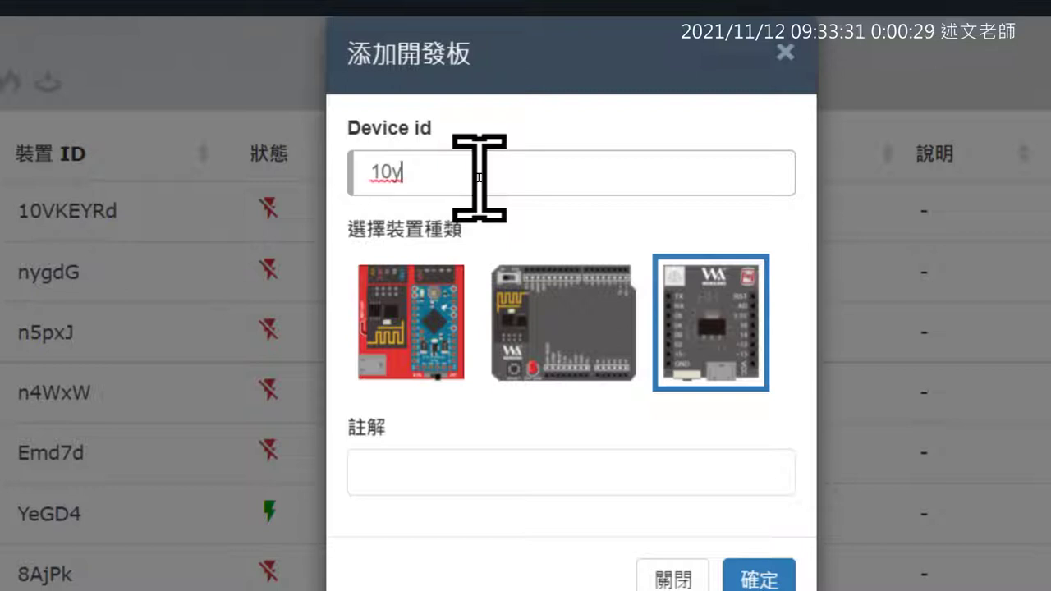
type("7Ln")
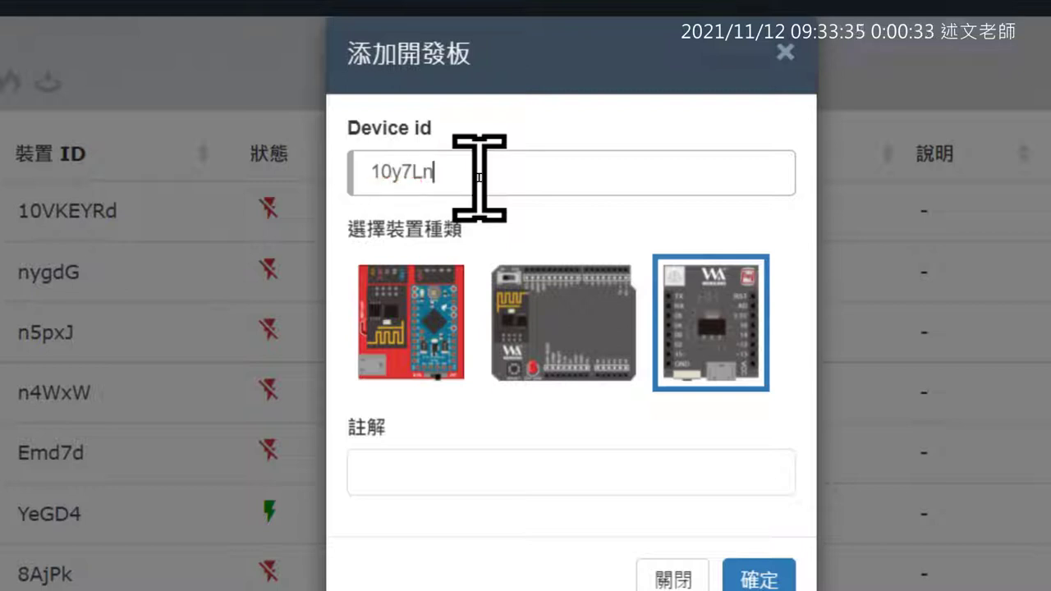
type("NV")
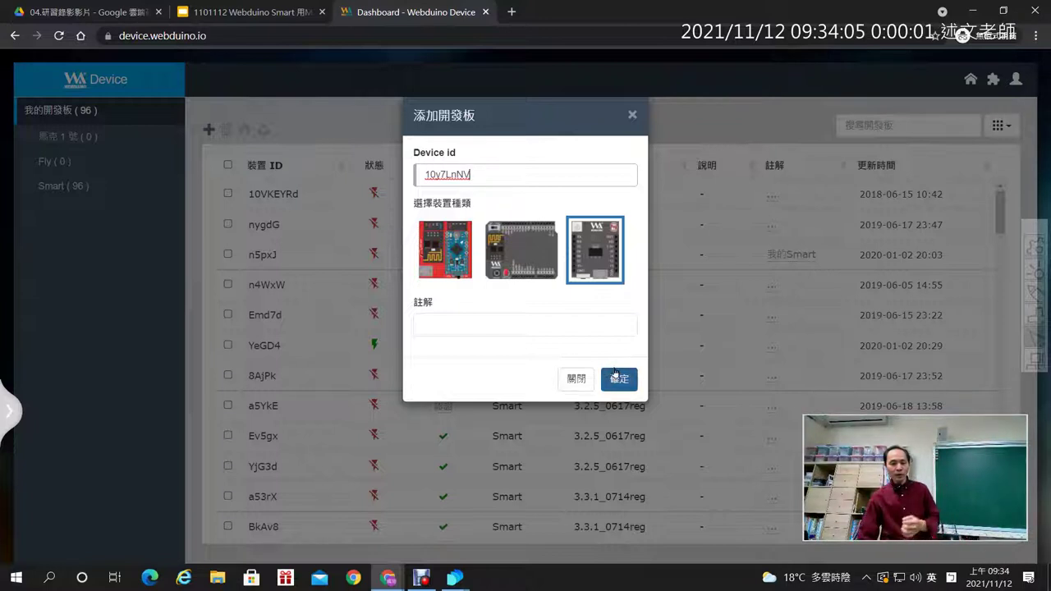
left_click(538, 328)
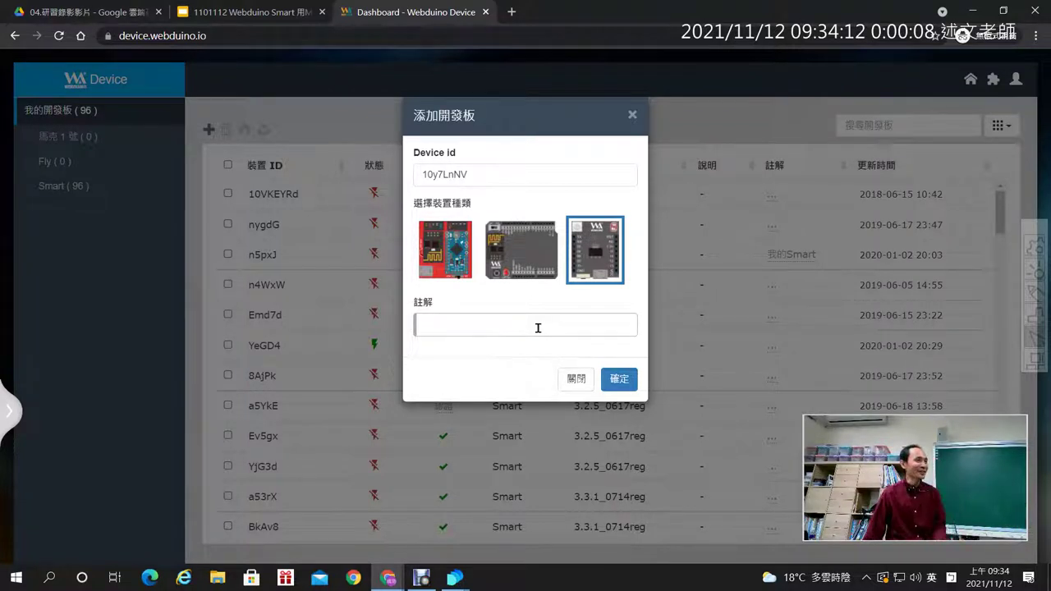
left_click(610, 379)
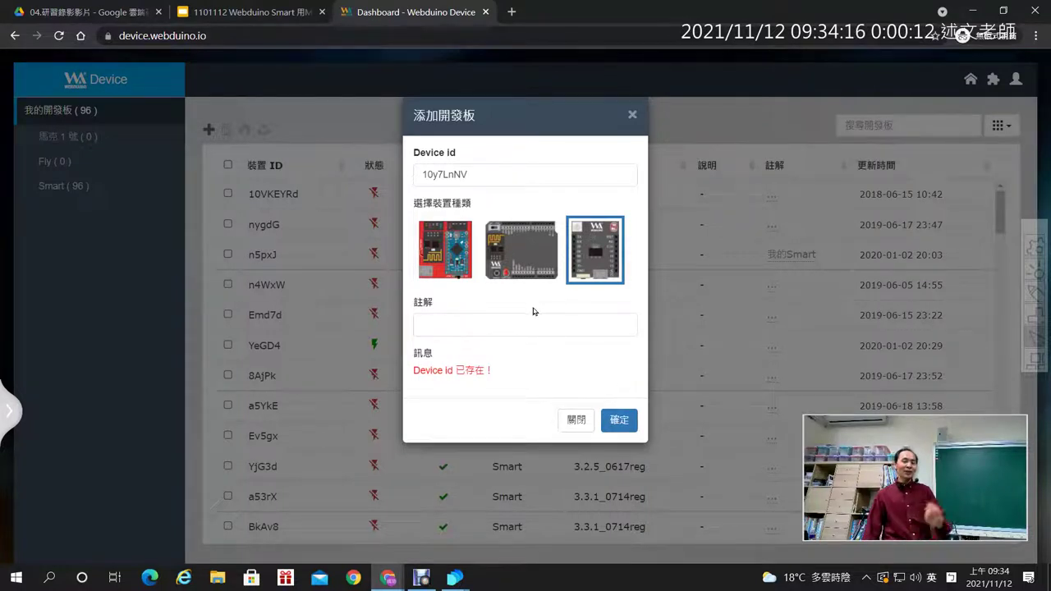
left_click(576, 422)
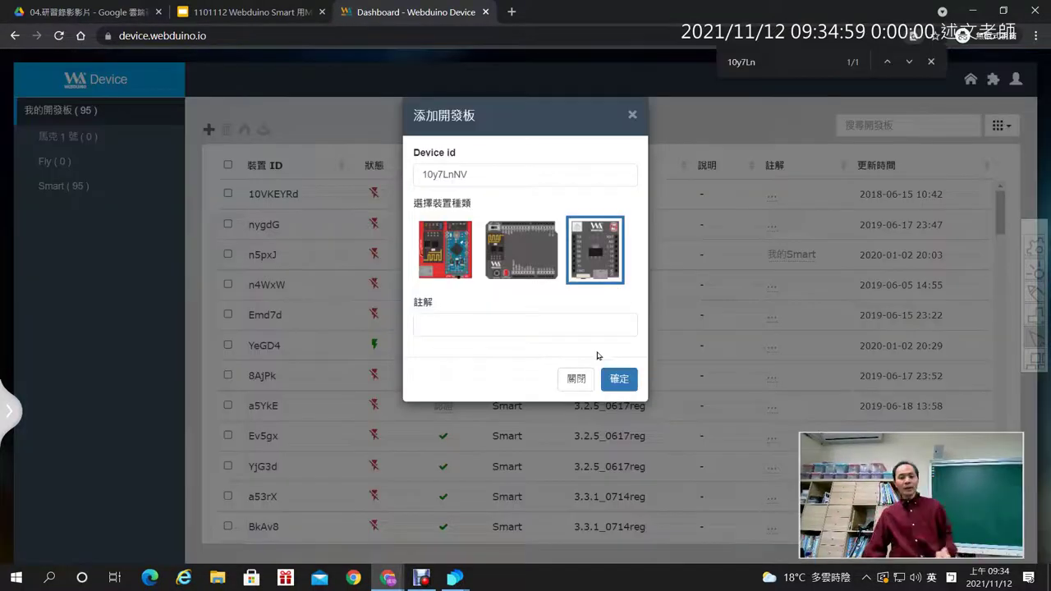
left_click(608, 382)
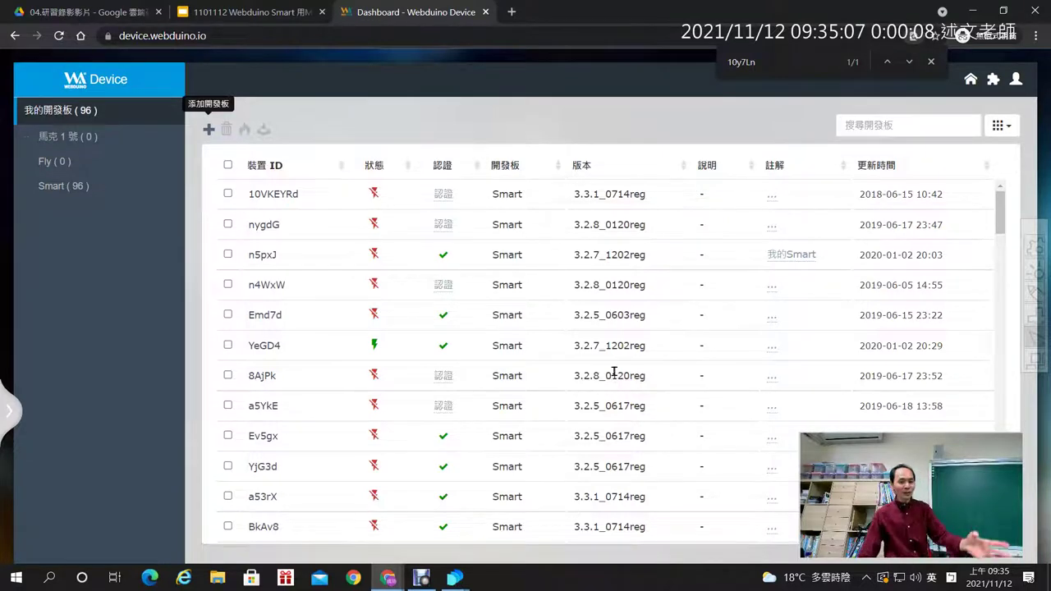
- Find the 10y7Ln row at the bottom of the list and open its 認證 link
left_click(907, 64)
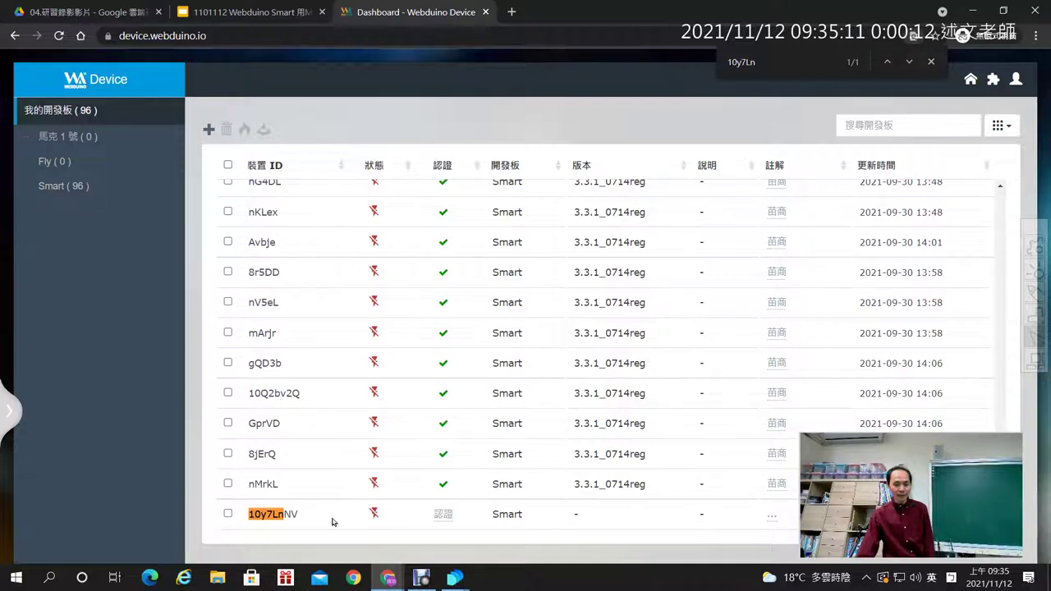
left_click(248, 540)
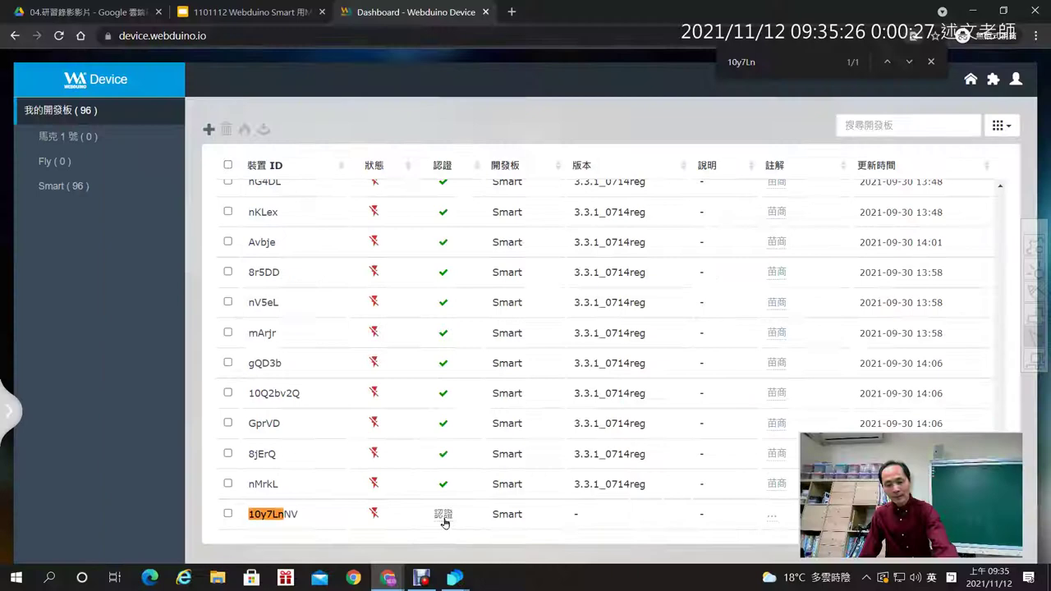
left_click(622, 493)
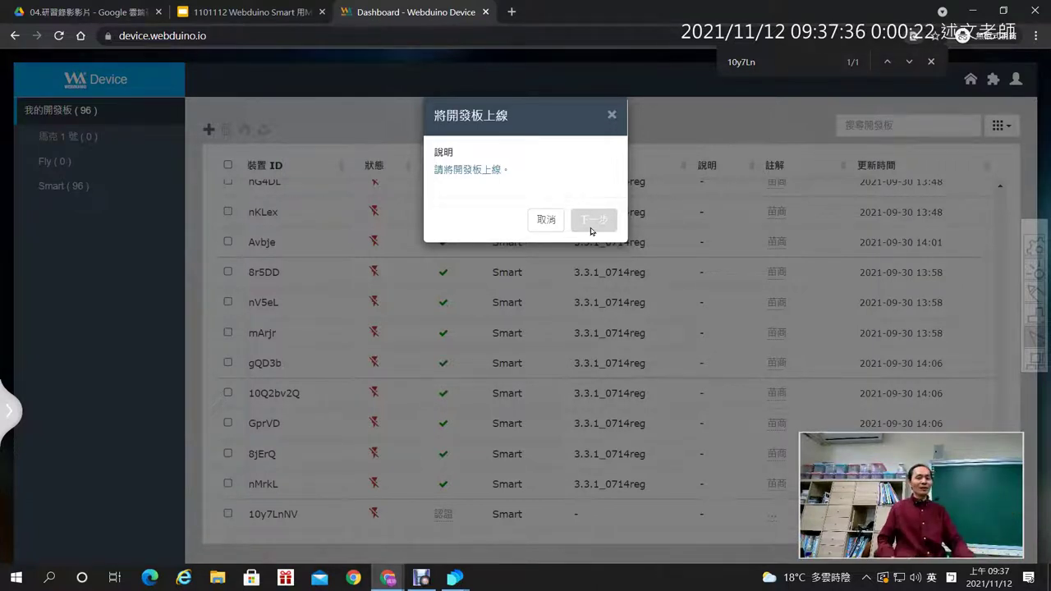
- Cancel the 將開發板上線 prompt and tick the checkbox of board 10y7LnNV
left_click(542, 220)
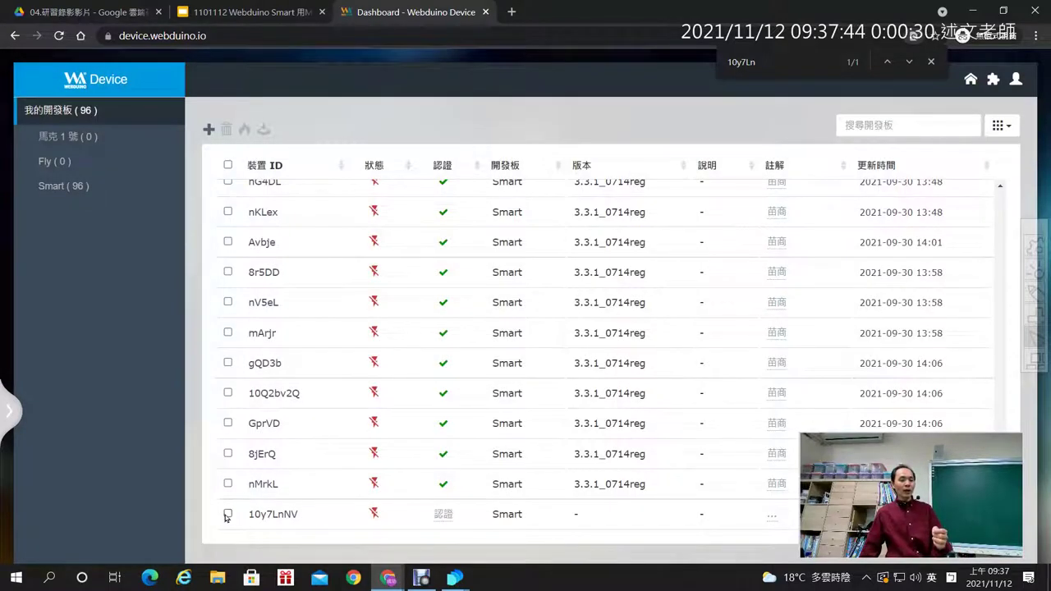
left_click(228, 514)
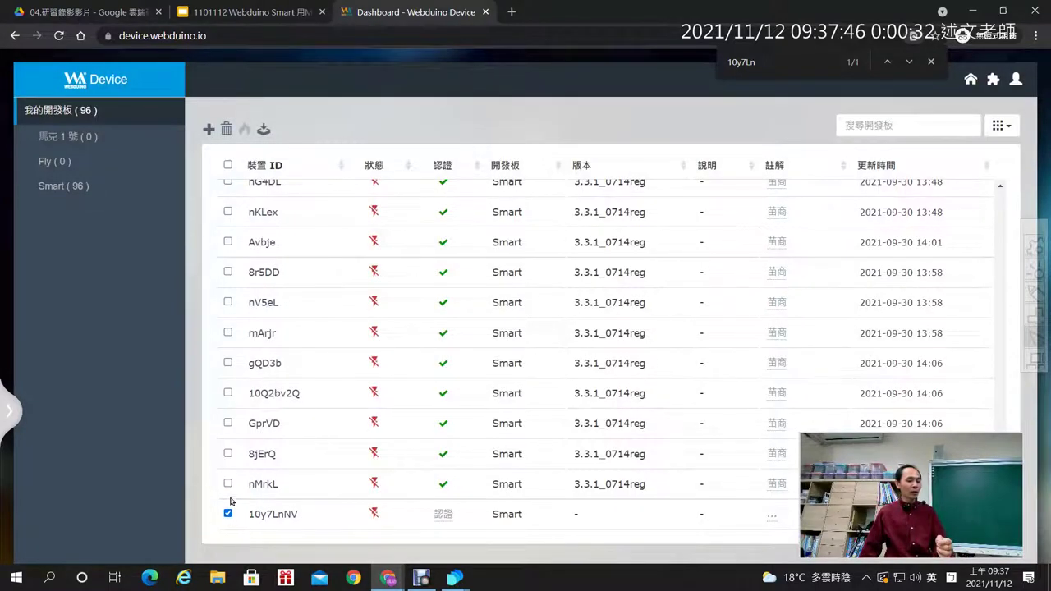
- Also select boards nMrkL, 8jErQ and GprVD, then start the 更新版本 3.3.1 firmware update
left_click(228, 483)
left_click(228, 453)
left_click(228, 423)
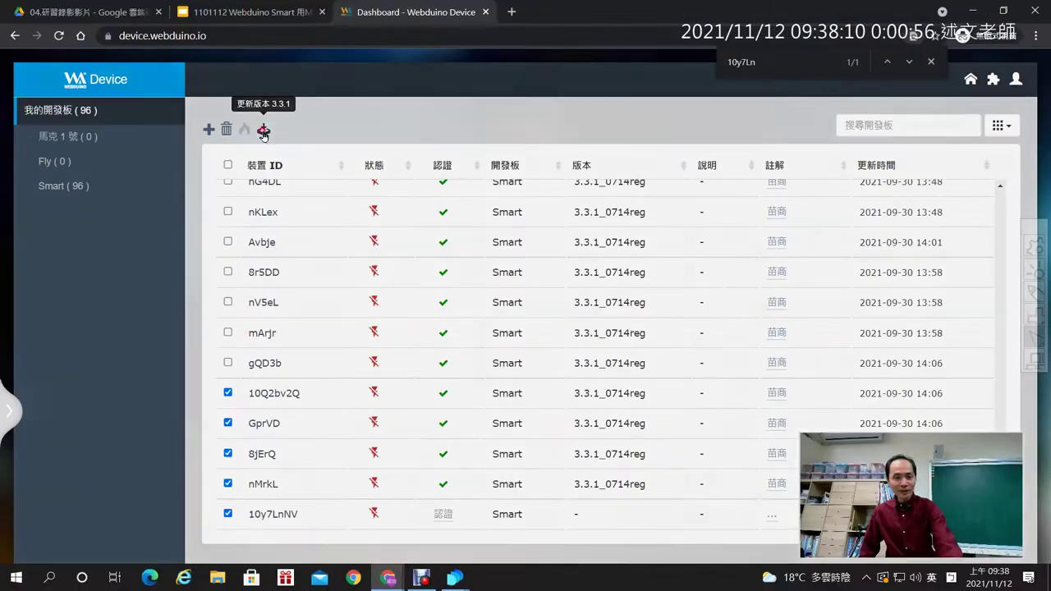
left_click(289, 116)
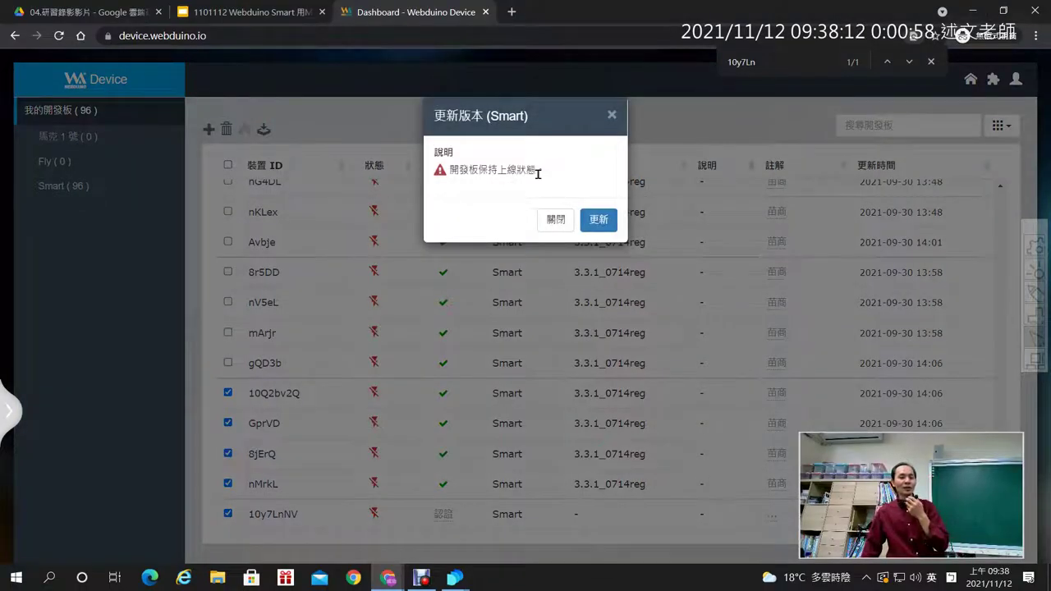
- Review the 開發板保持上線狀態 warning, then close the Smart update dialog without updating
left_click_drag(540, 171, 418, 172)
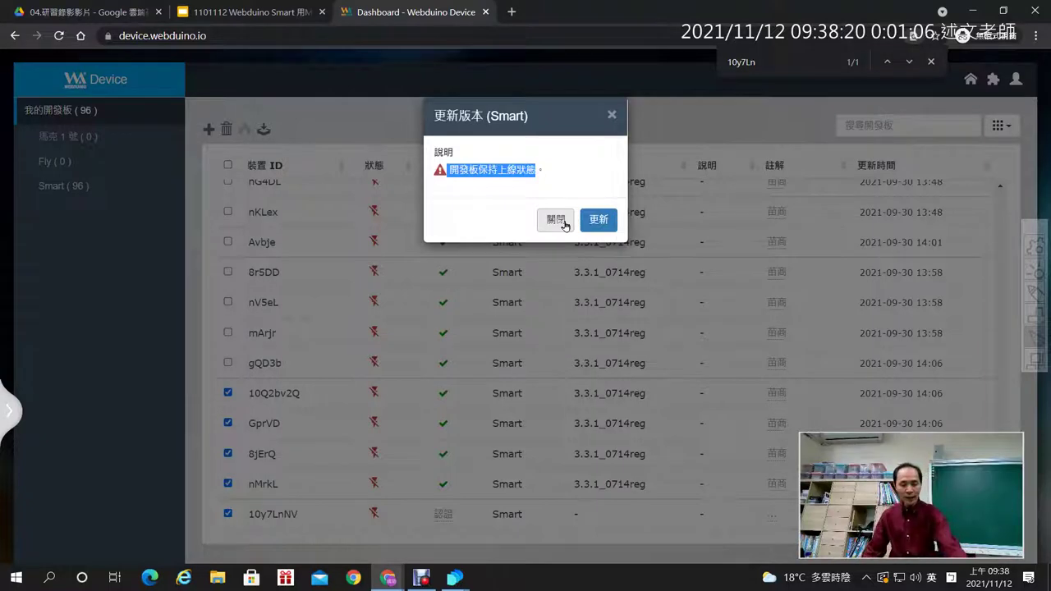
left_click(942, 502)
left_click_drag(943, 502, 548, 296)
double_click(530, 306)
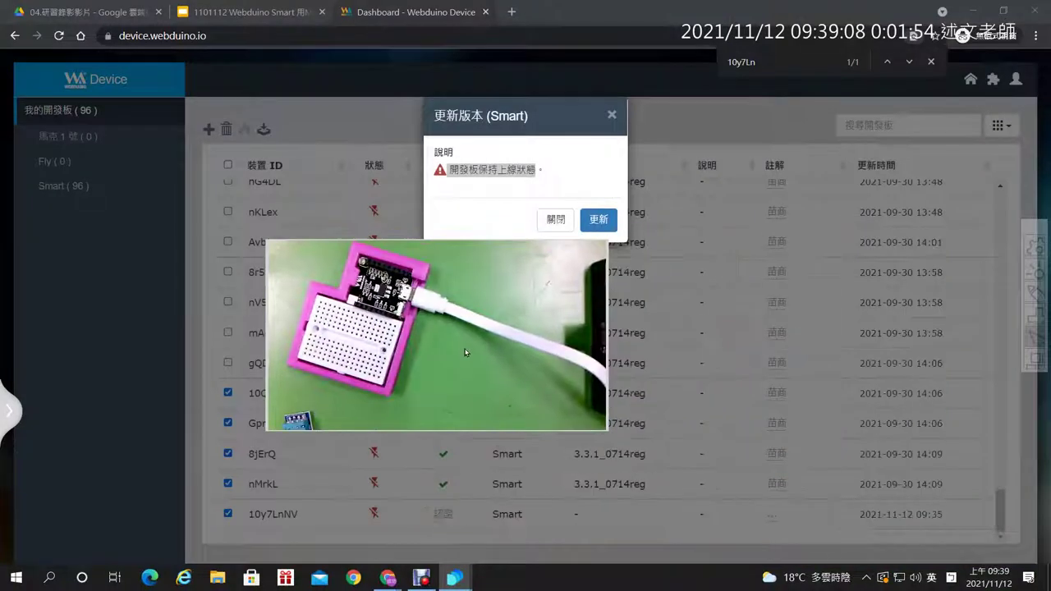
left_click(556, 219)
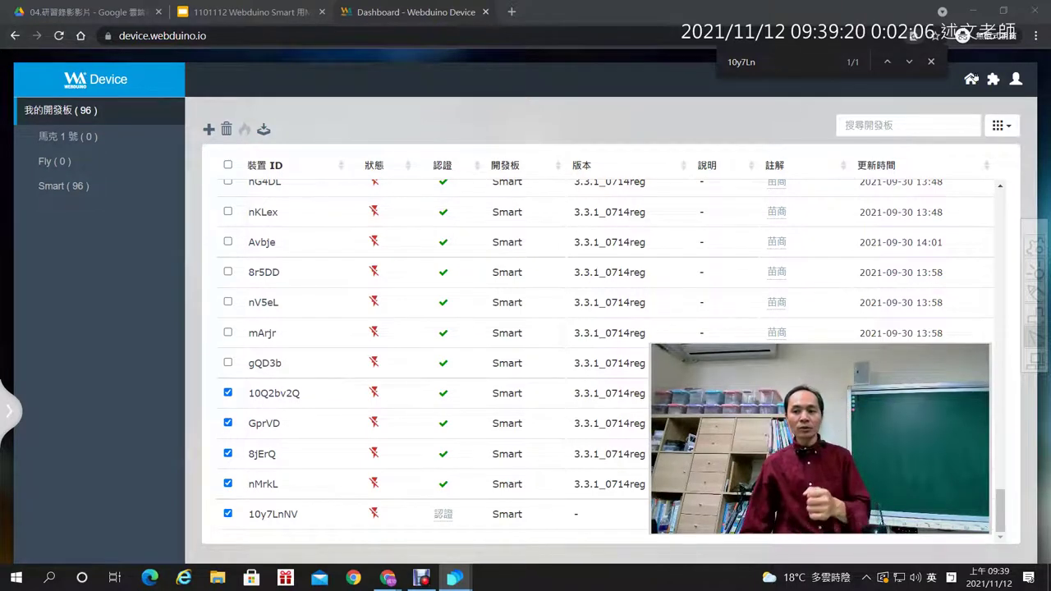
- Go back to the Webduino Cloud homepage, dismiss the 更新訊息 notice, and scroll to the footer
left_click(971, 79)
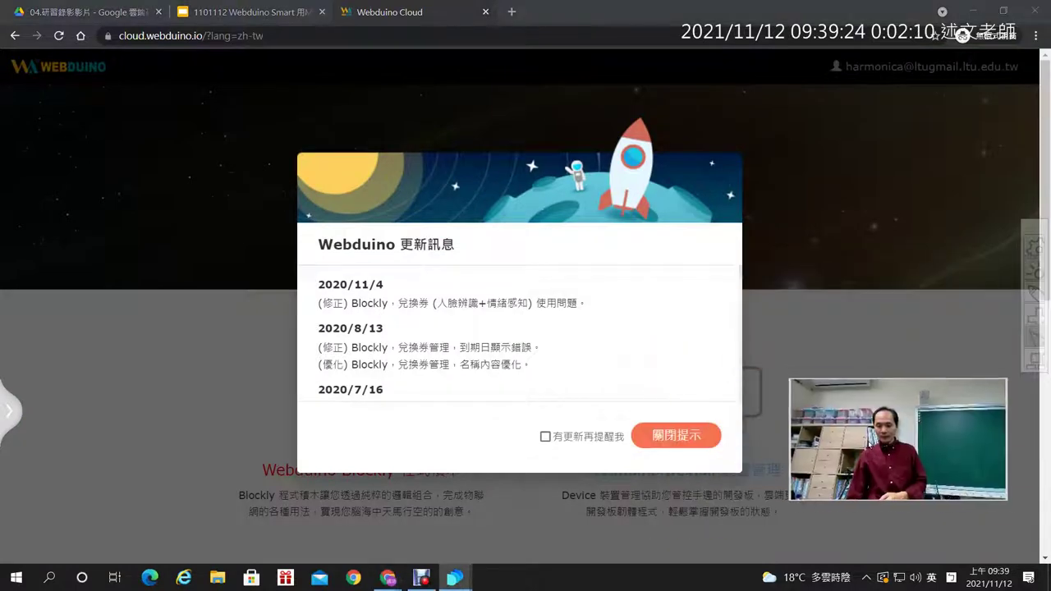
left_click(672, 436)
scroll(843, 302, "down", 4)
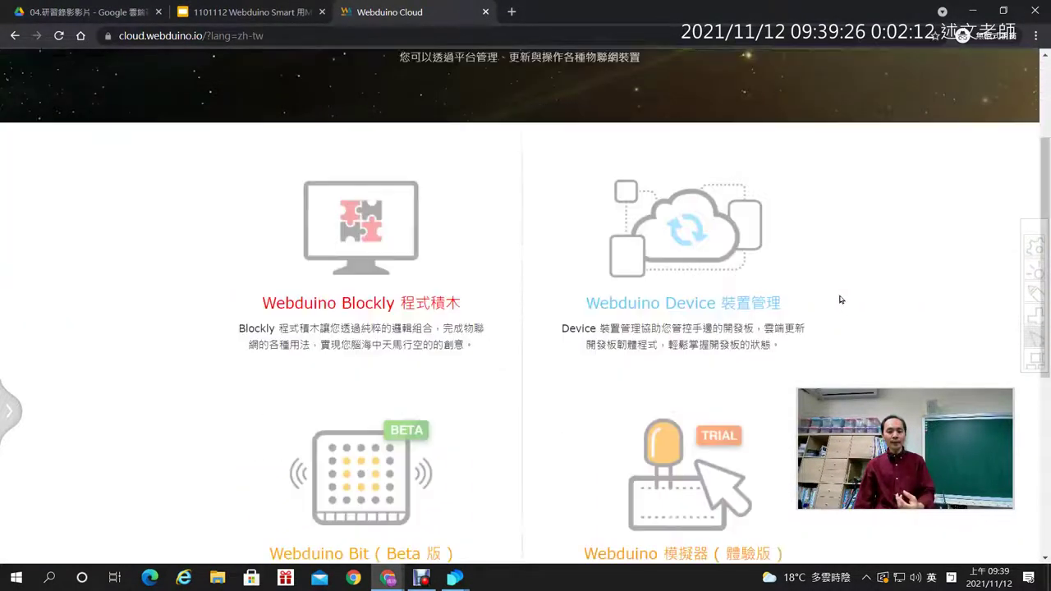
scroll(840, 299, "down", 2)
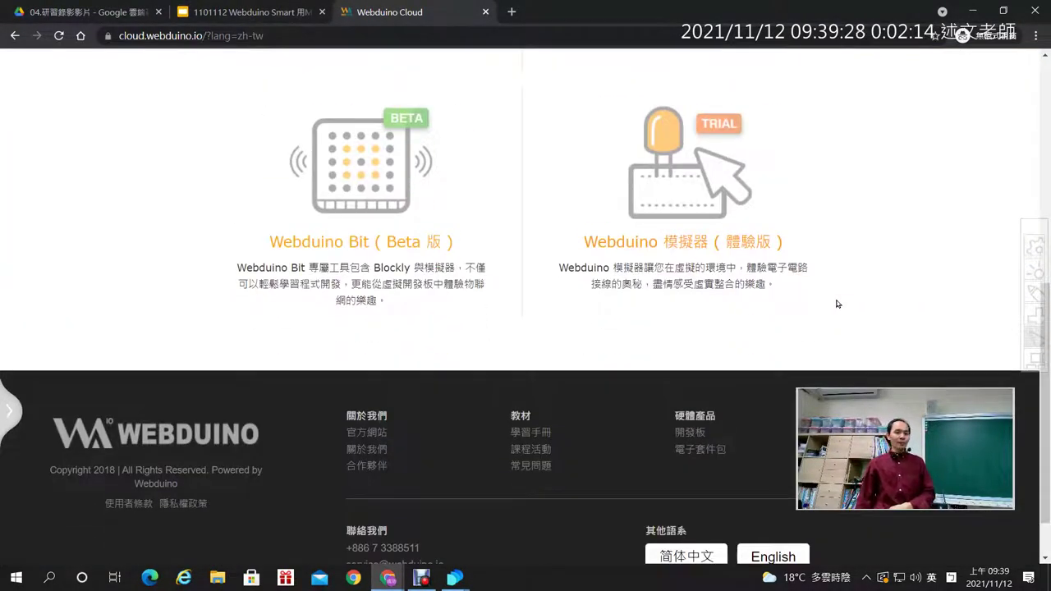